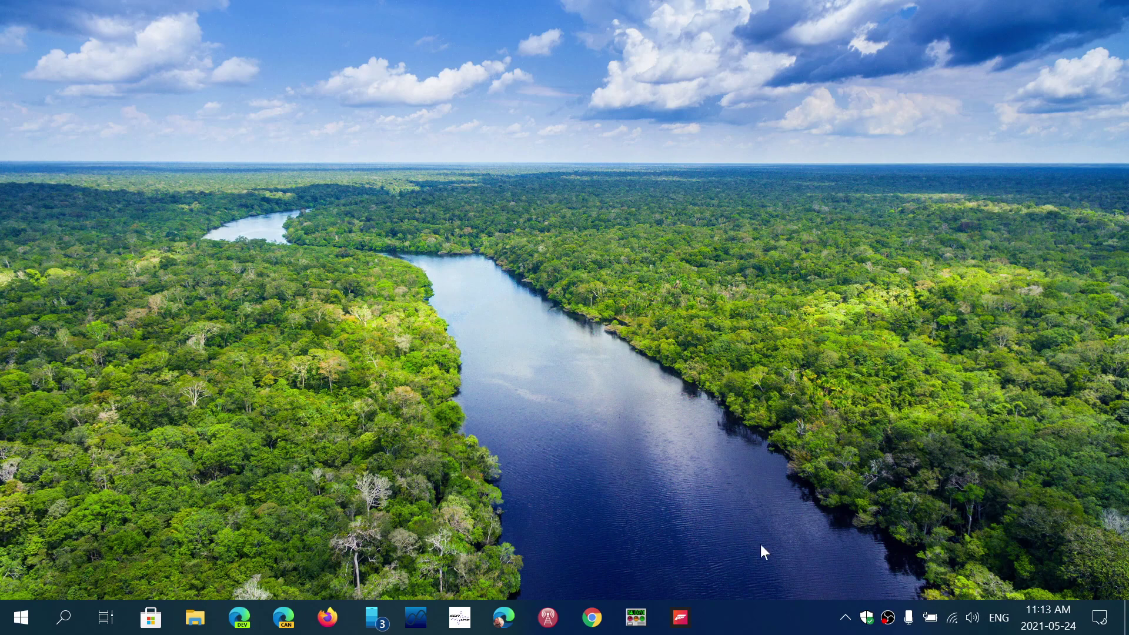
# Set News and interests to show icon and text on the taskbar.
pyautogui.rightClick(746, 618)
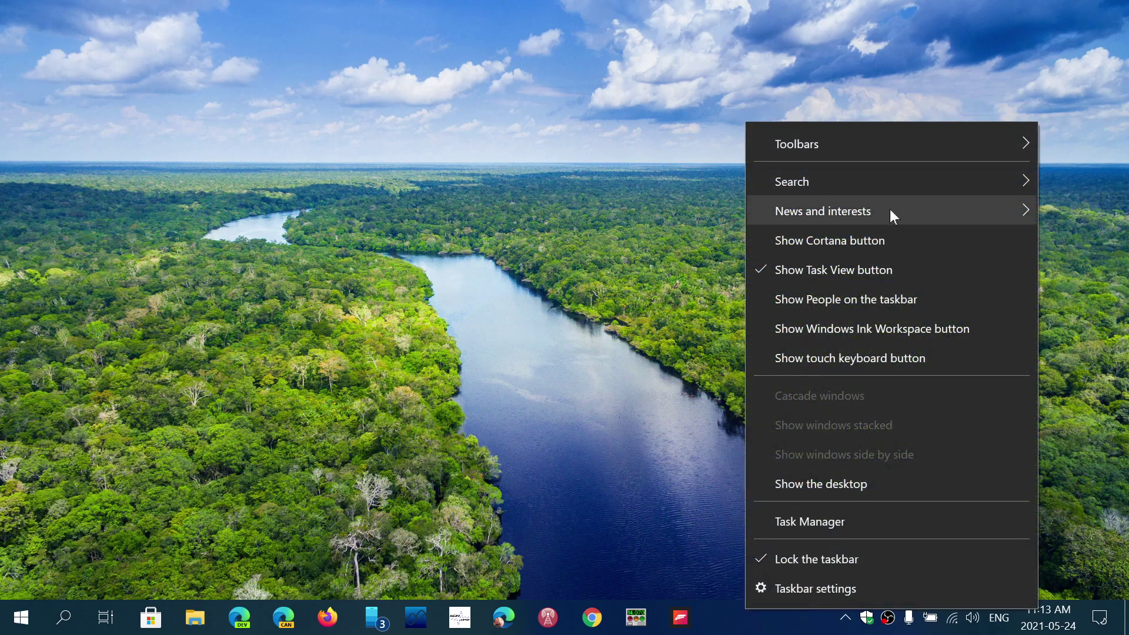
pyautogui.moveTo(822, 211)
pyautogui.click(677, 215)
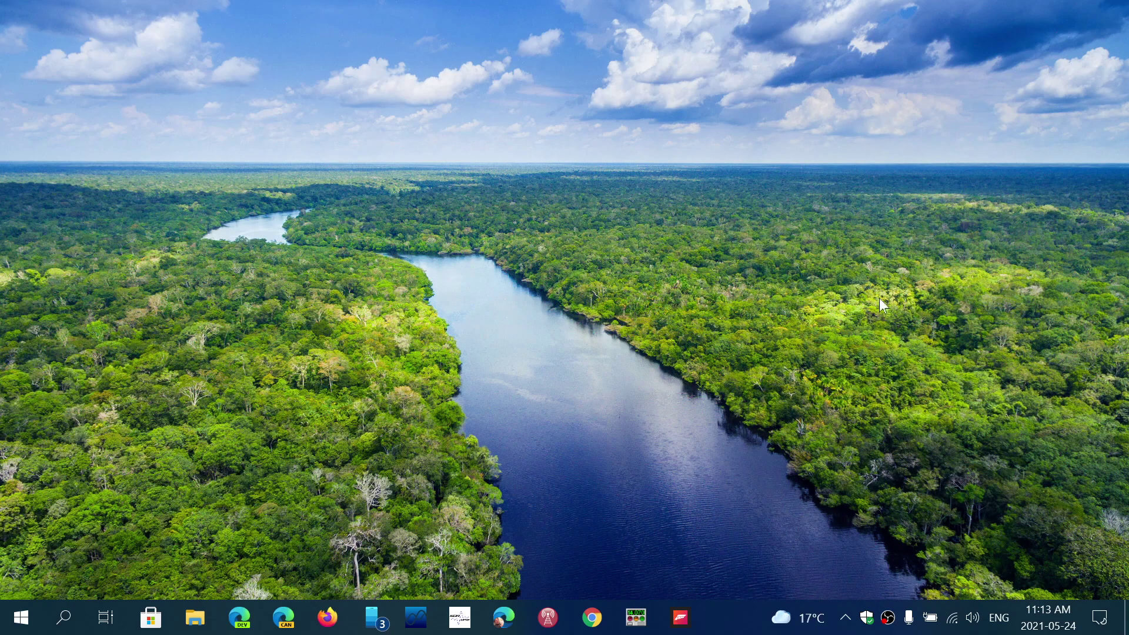
# View the 14°C weather button's news panel, then dismiss it back to the desktop.
pyautogui.click(805, 622)
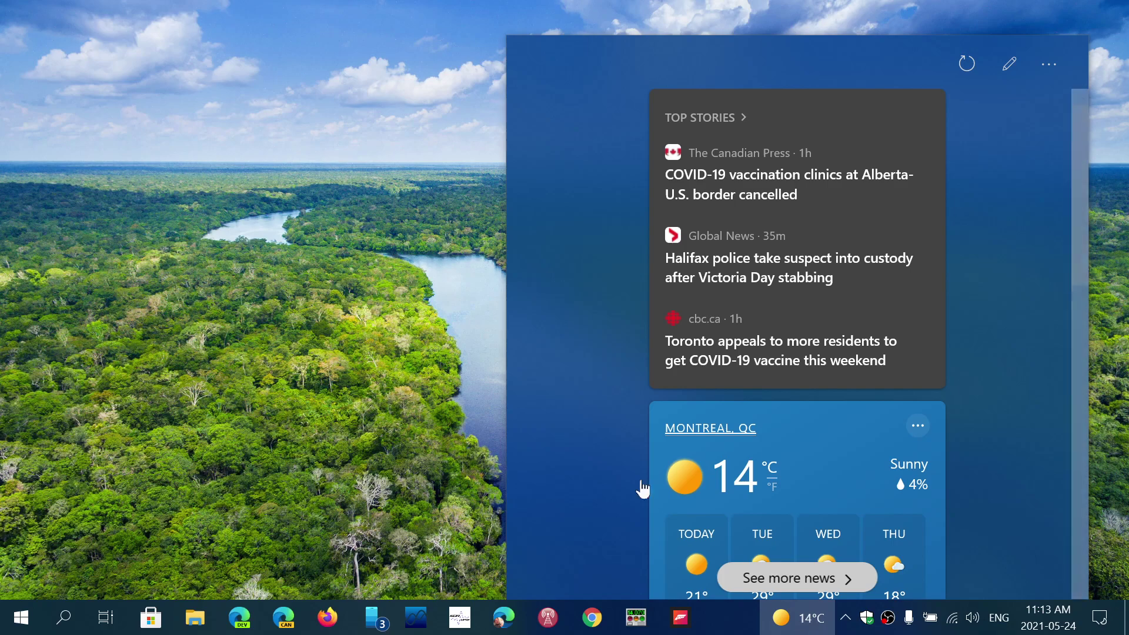
pyautogui.click(387, 352)
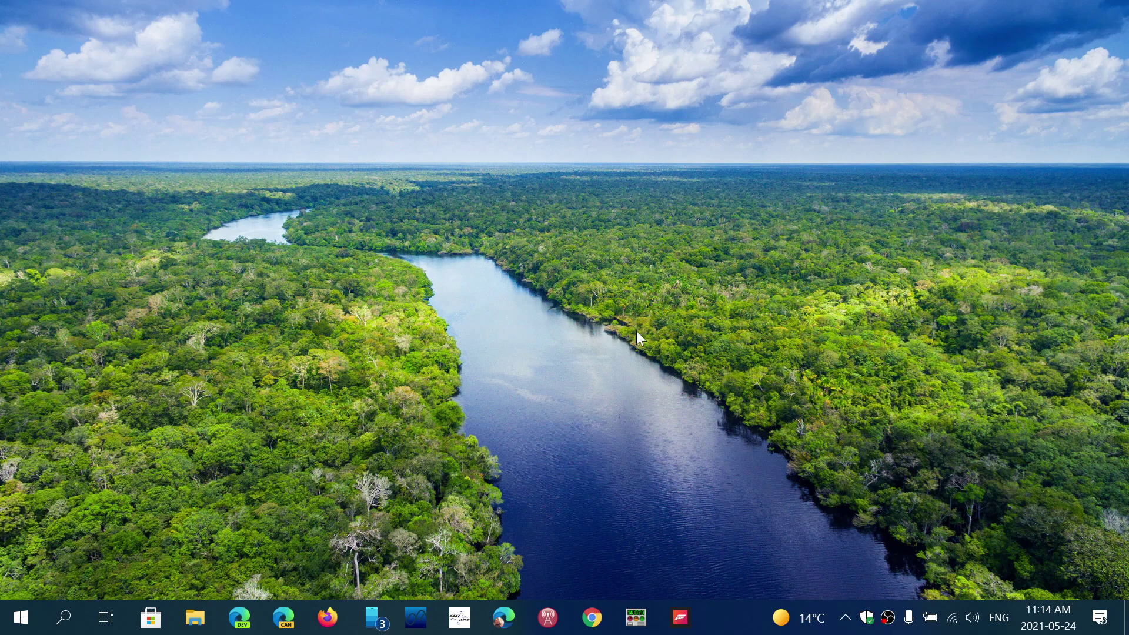
# Check on About Microsoft Edge that the browser is up to date, then close Edge.
pyautogui.click(505, 617)
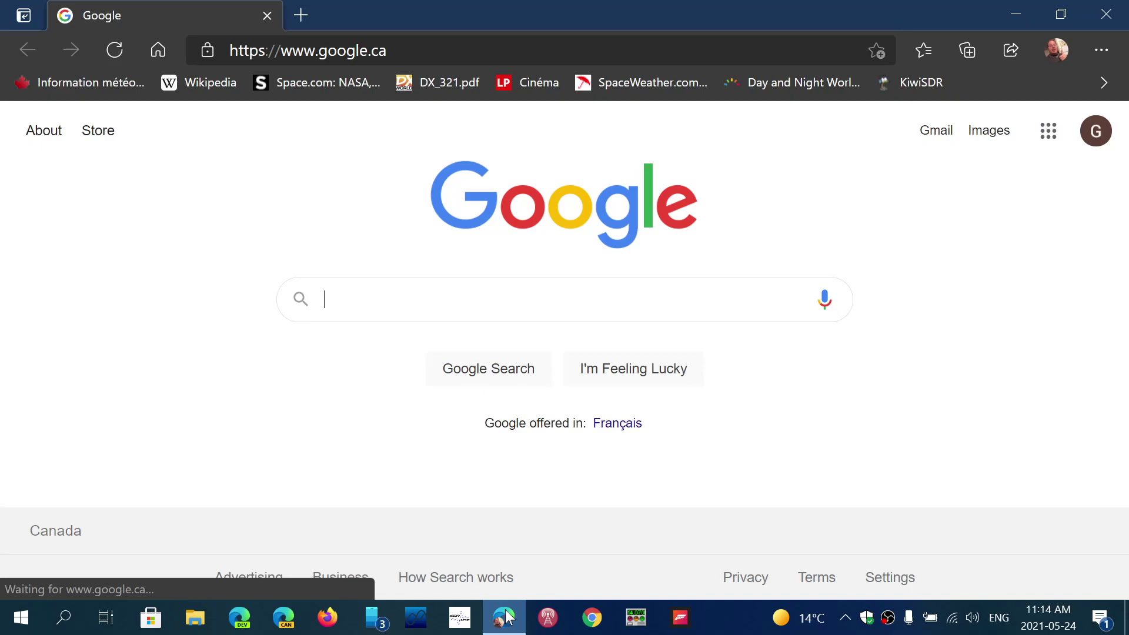
pyautogui.click(1101, 54)
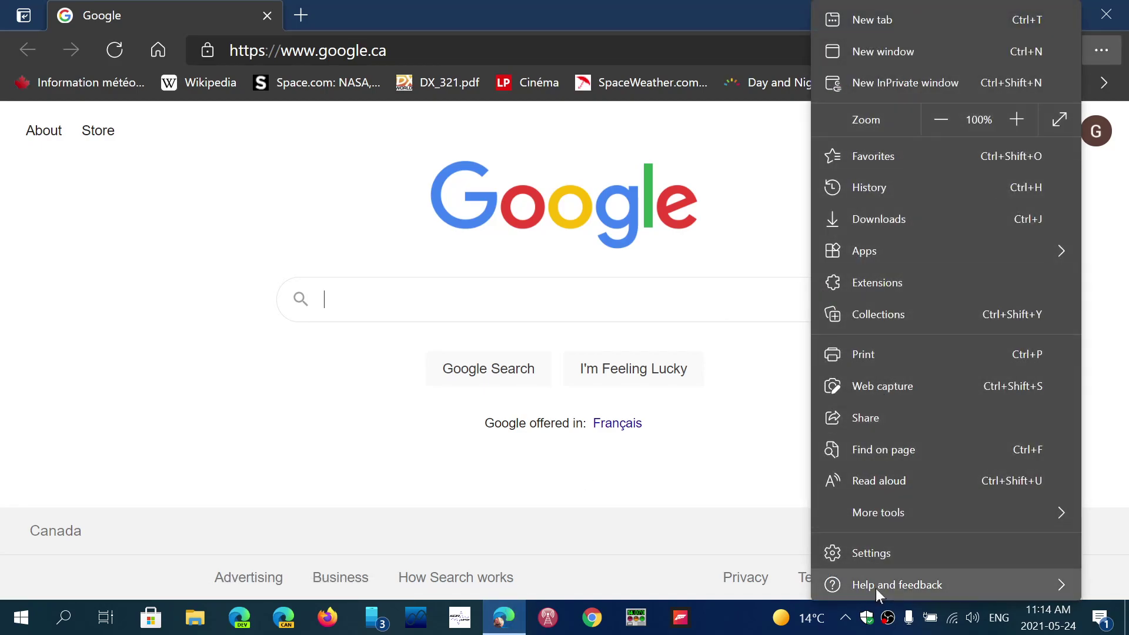
pyautogui.moveTo(897, 584)
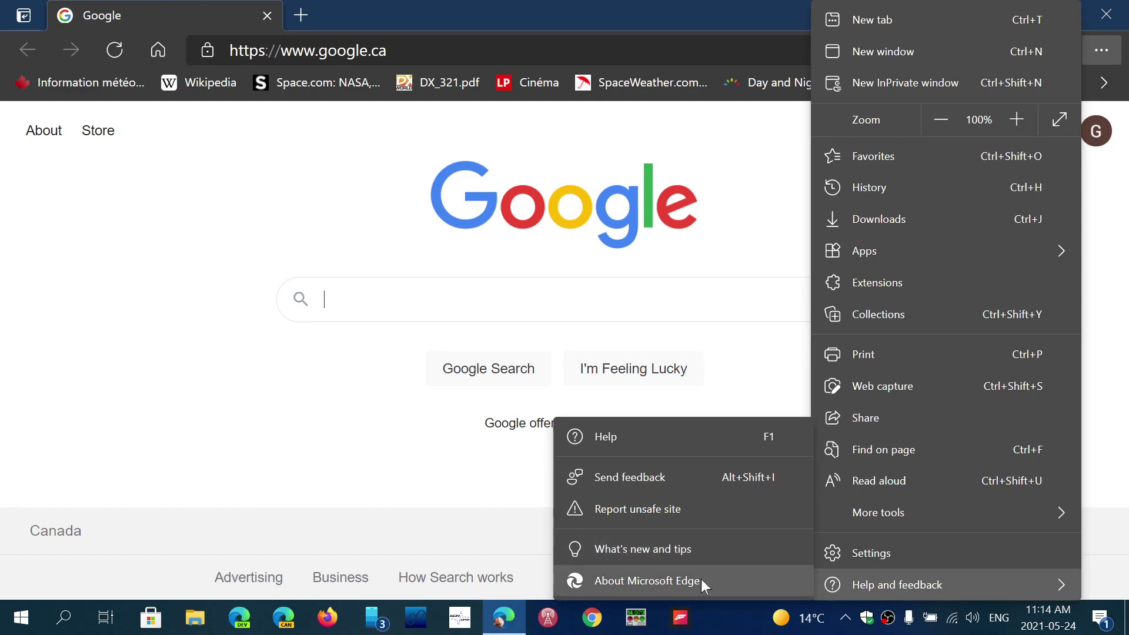
pyautogui.click(702, 579)
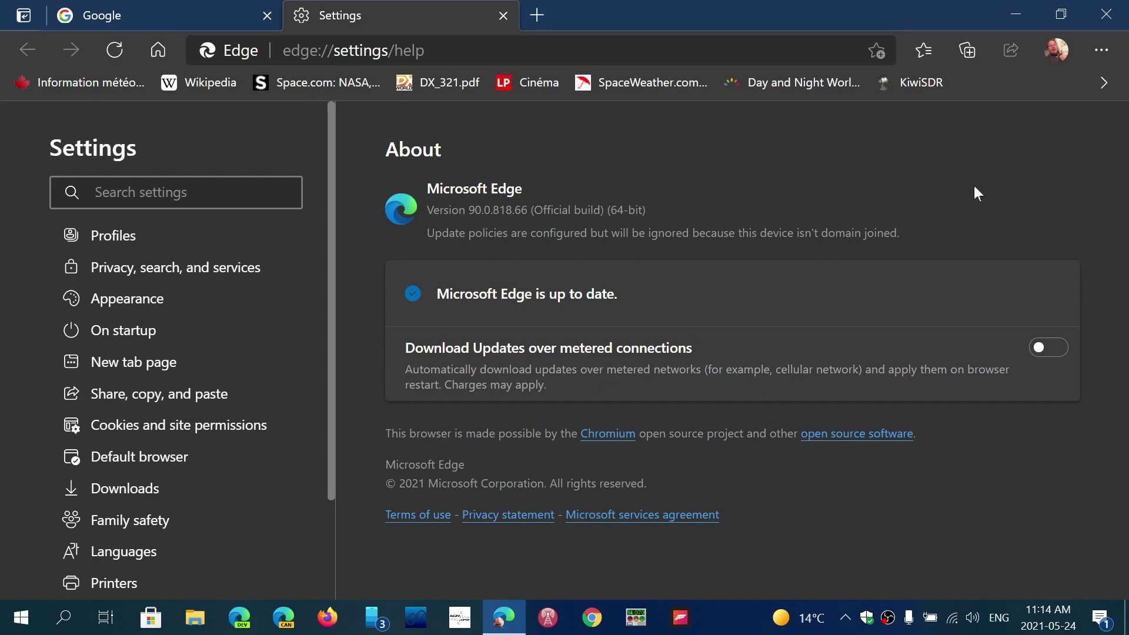
pyautogui.click(1108, 15)
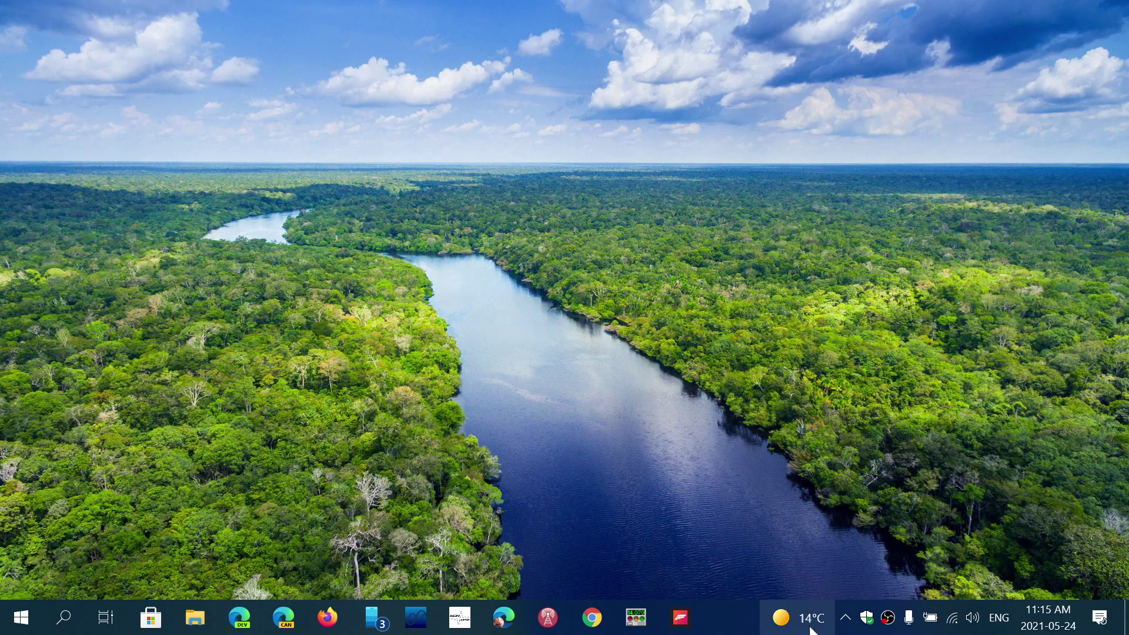
pyautogui.moveTo(798, 617)
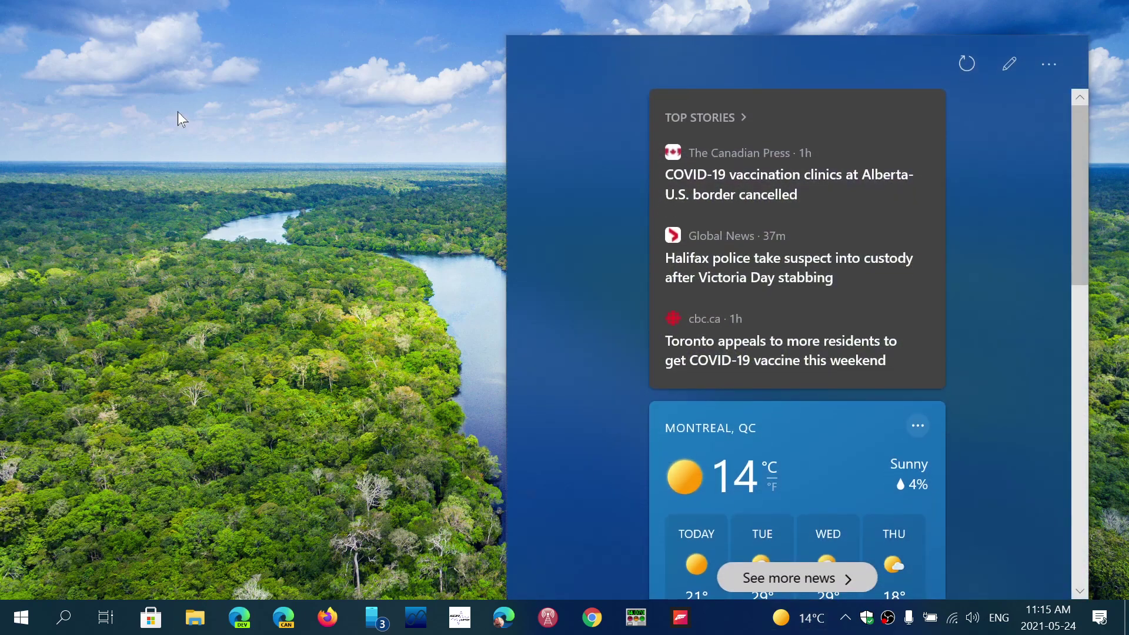
# Dismiss the news panel and turn off News and interests so the weather button disappears.
pyautogui.click(177, 118)
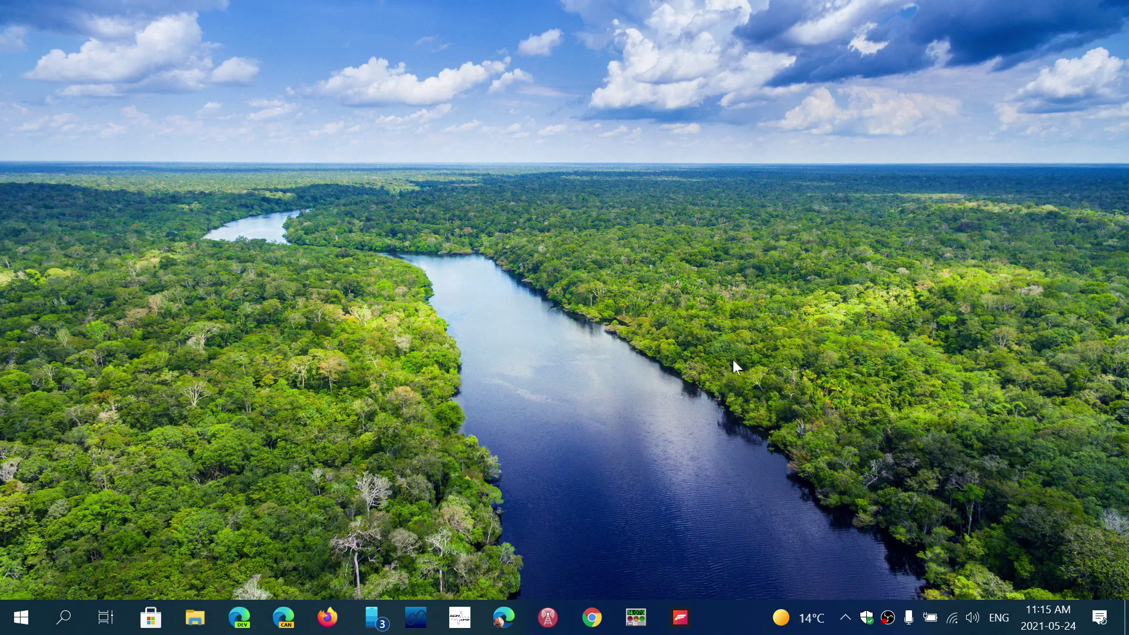
pyautogui.rightClick(739, 626)
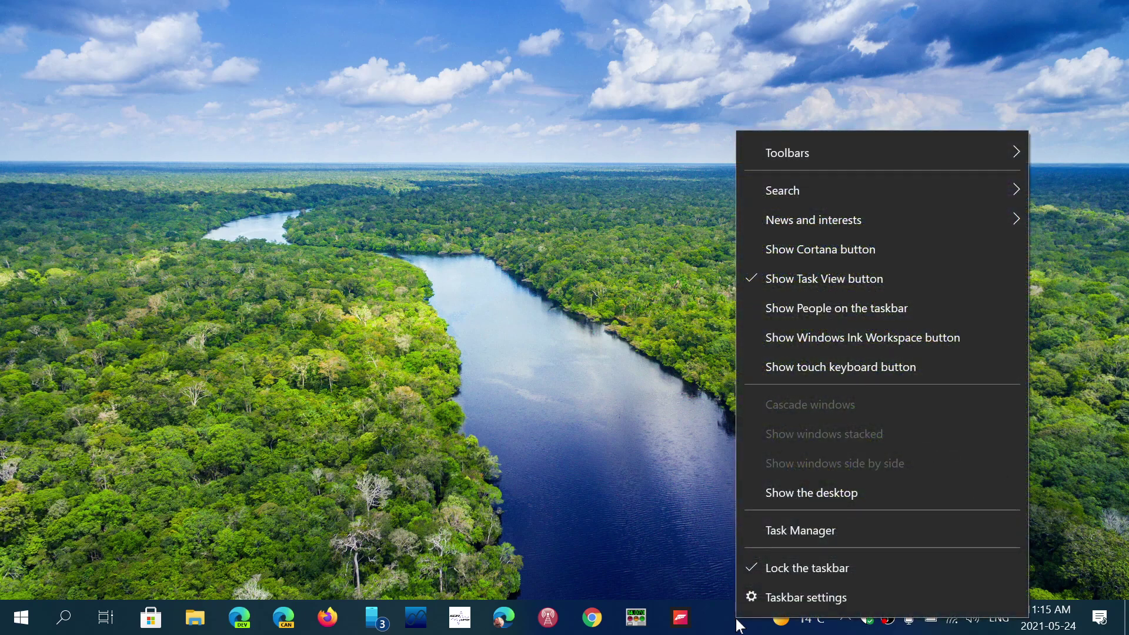
pyautogui.moveTo(813, 220)
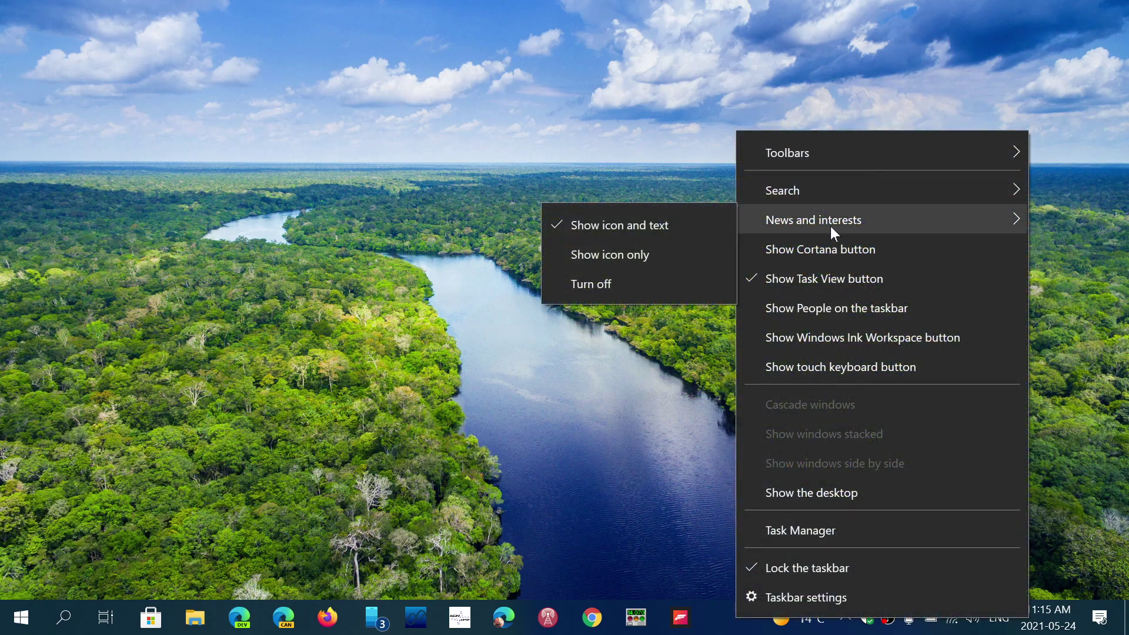
pyautogui.click(597, 287)
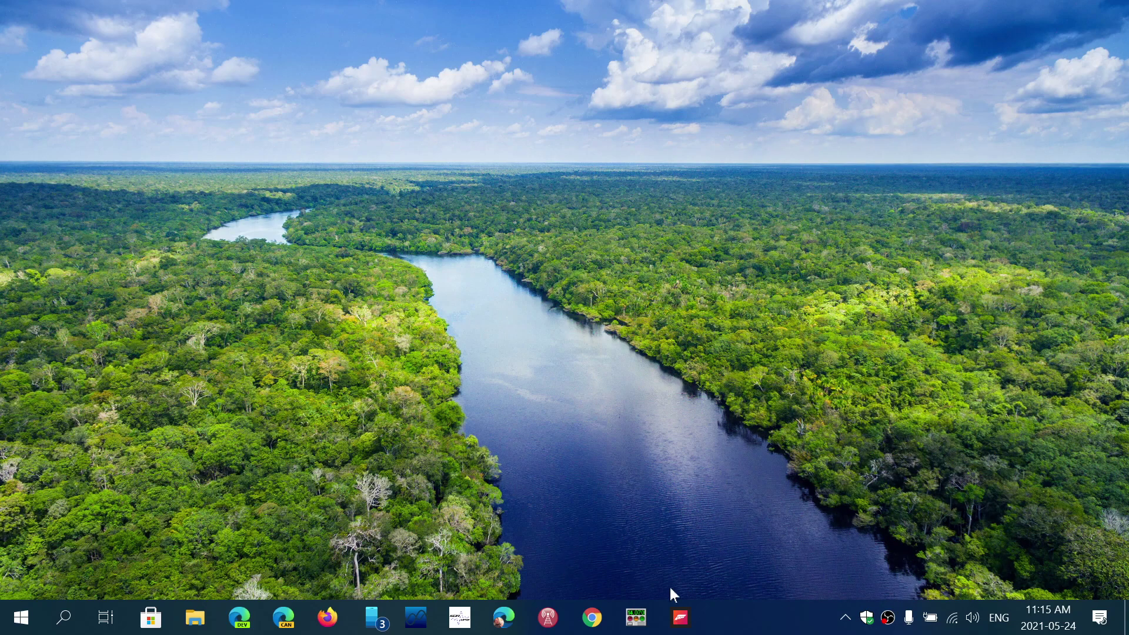